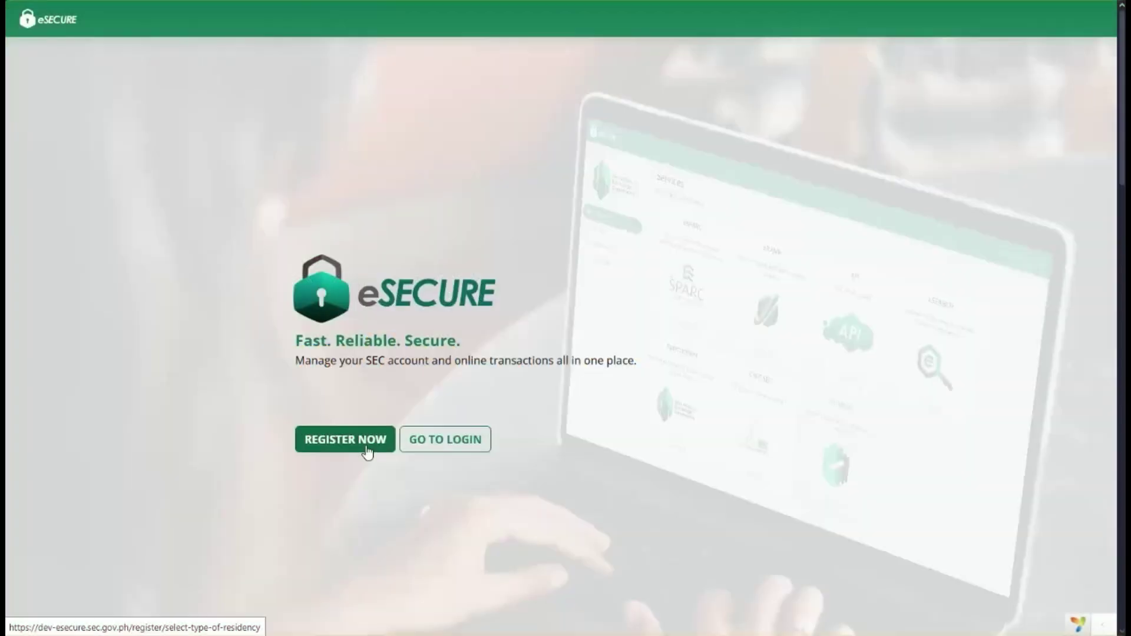
click(367, 452)
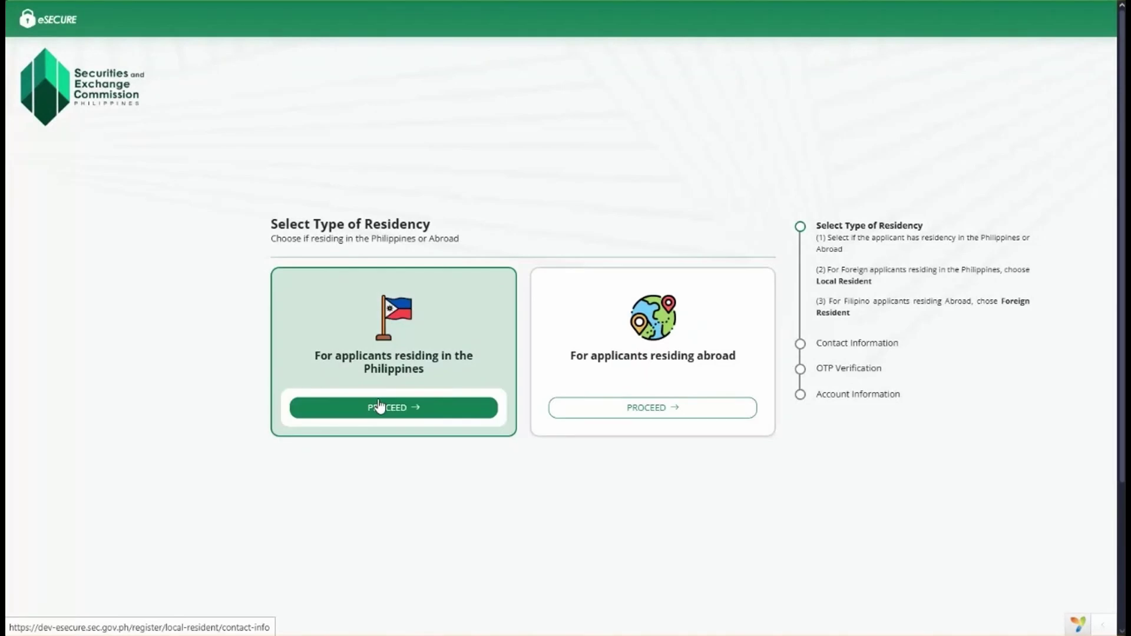
click(380, 407)
click(359, 333)
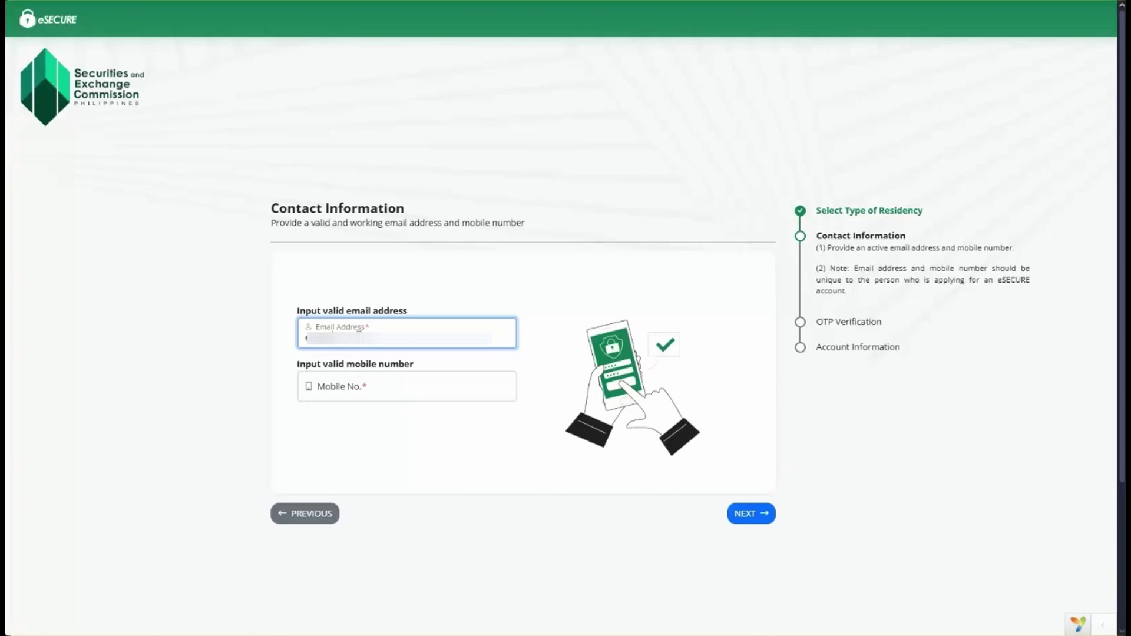
text(@gmail)
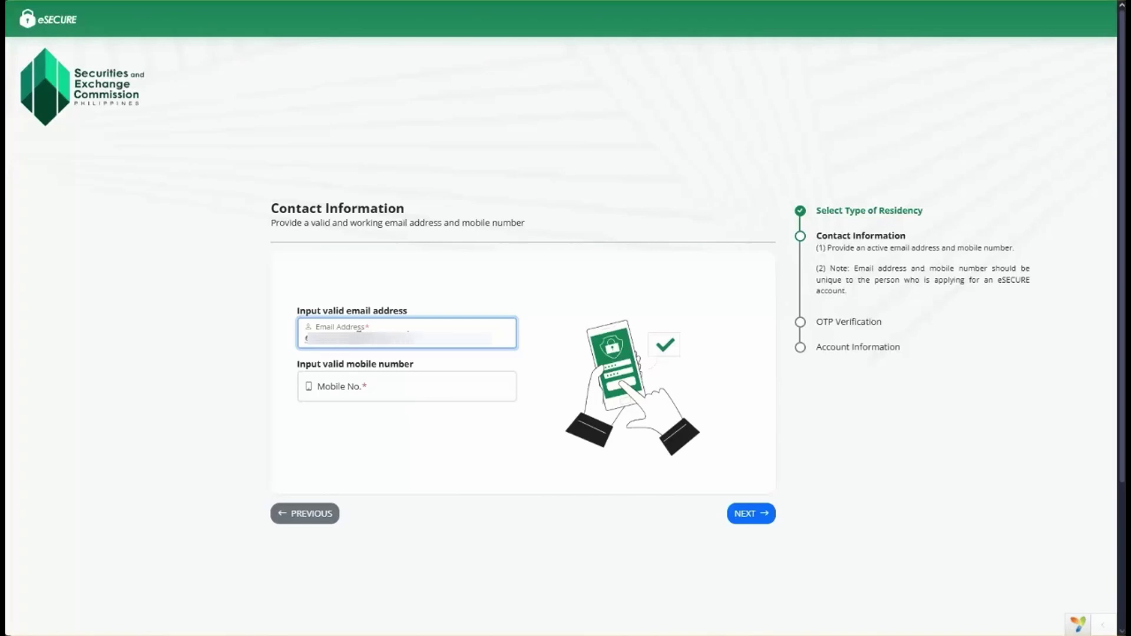
key(Tab)
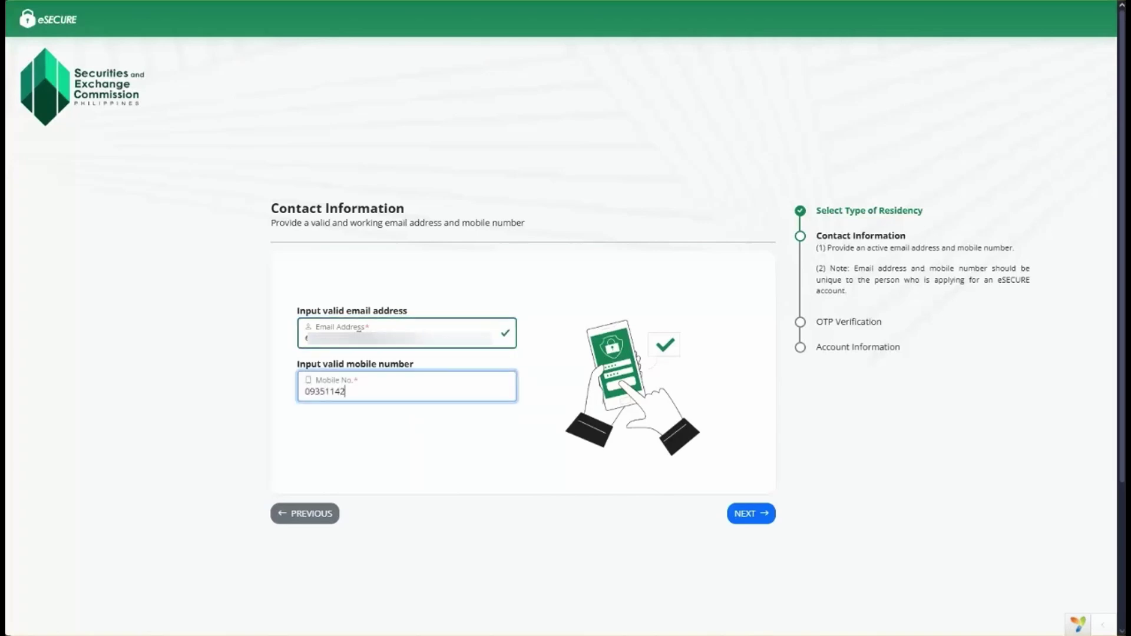
click(733, 518)
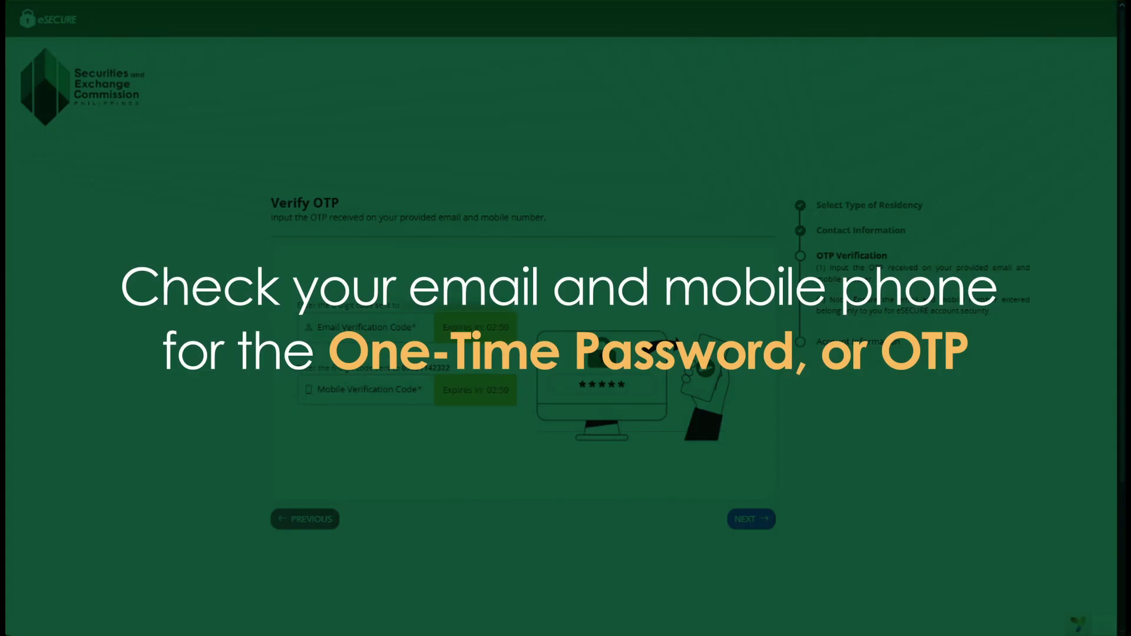
click(364, 325)
key(Tab)
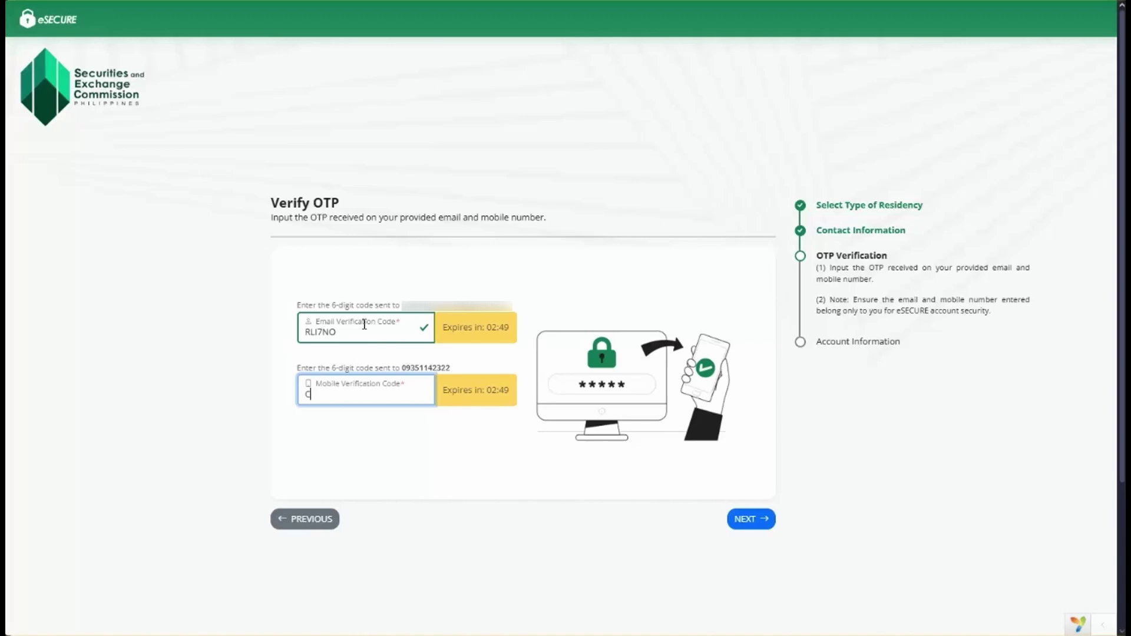
key(Return)
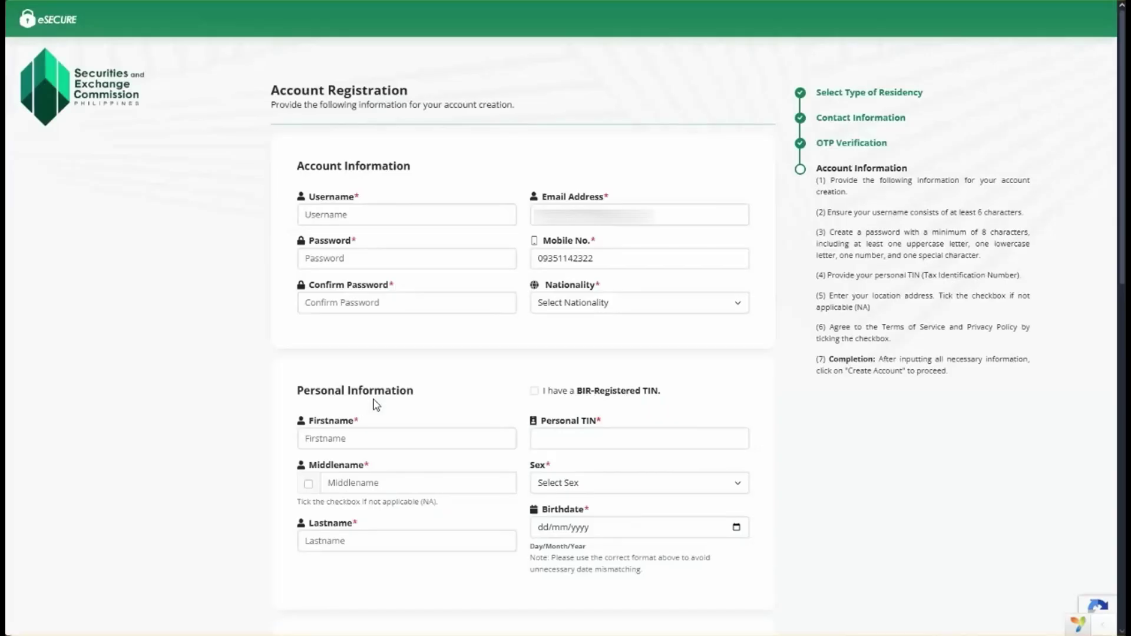
click(354, 214)
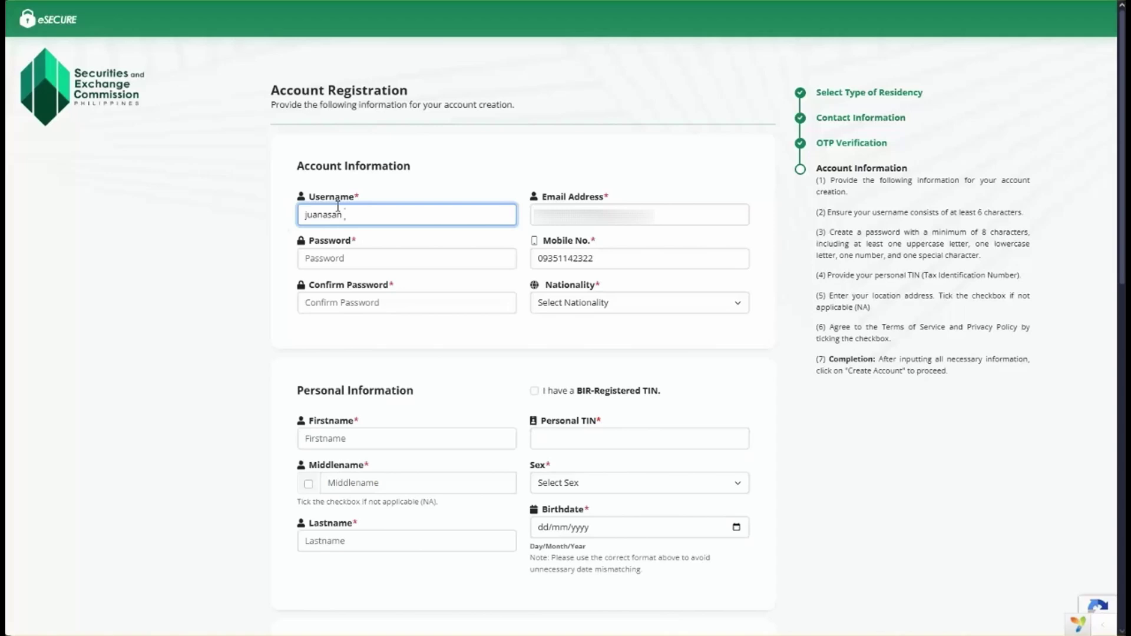
click(341, 258)
click(353, 302)
click(619, 302)
click(563, 339)
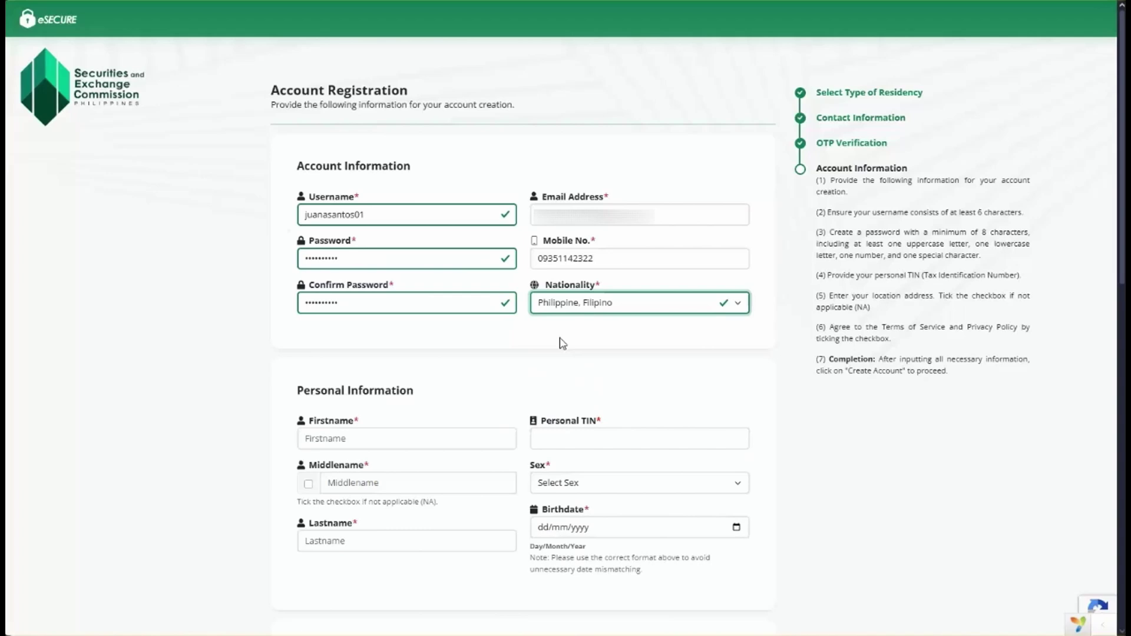
scroll(563, 343, down, 3)
click(406, 302)
key(Tab)
key(Tab)
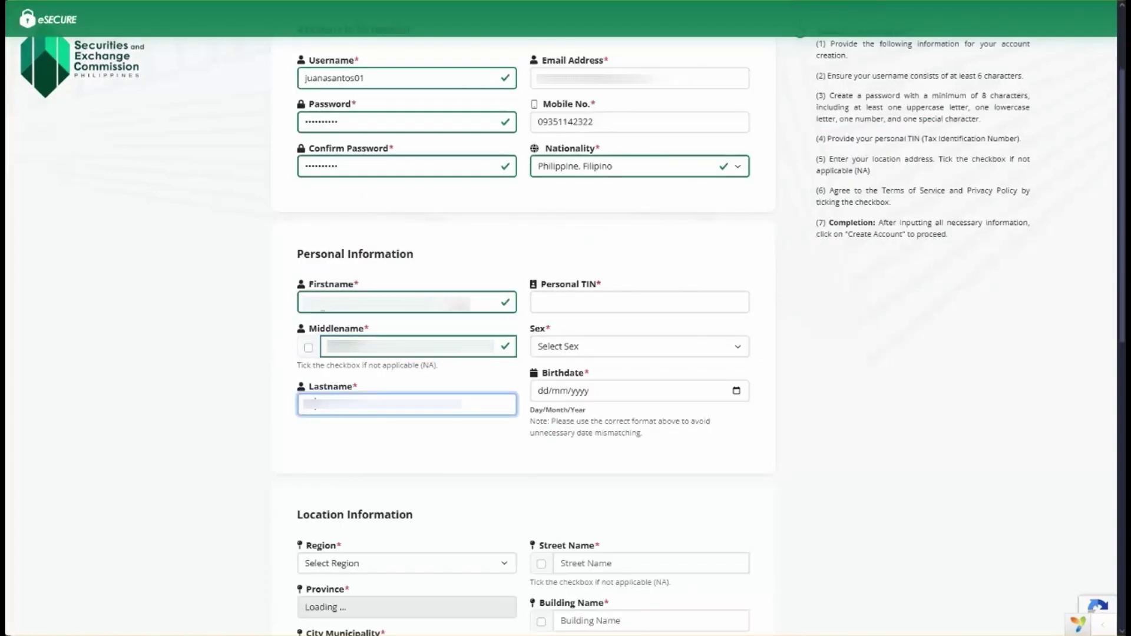
key(Tab)
text(123456789)
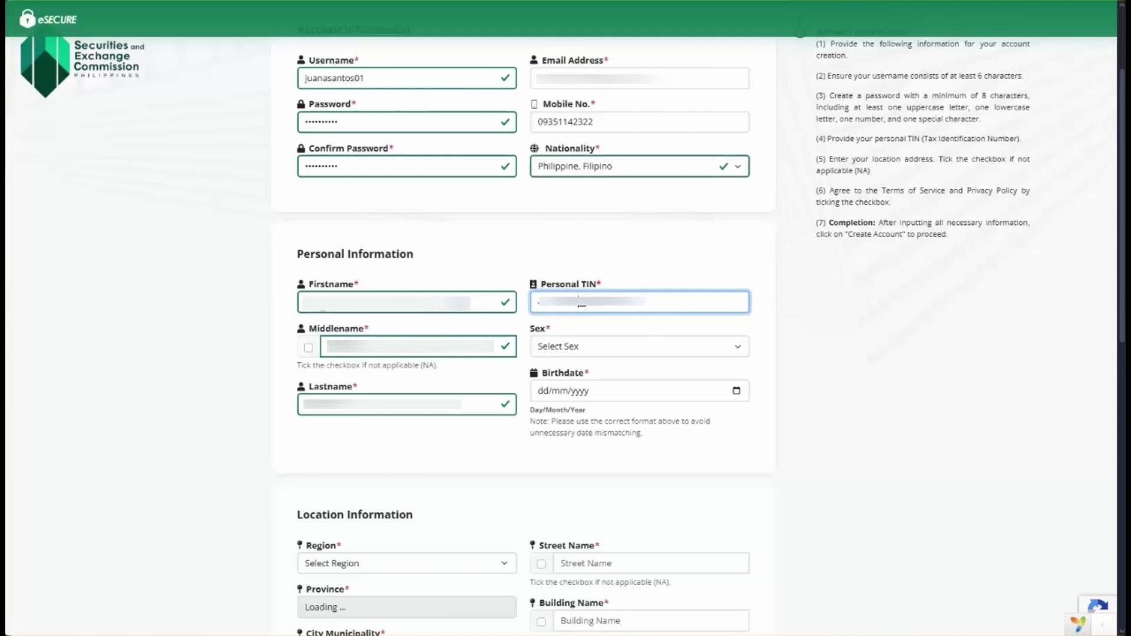
key(Tab)
key(f)
click(566, 493)
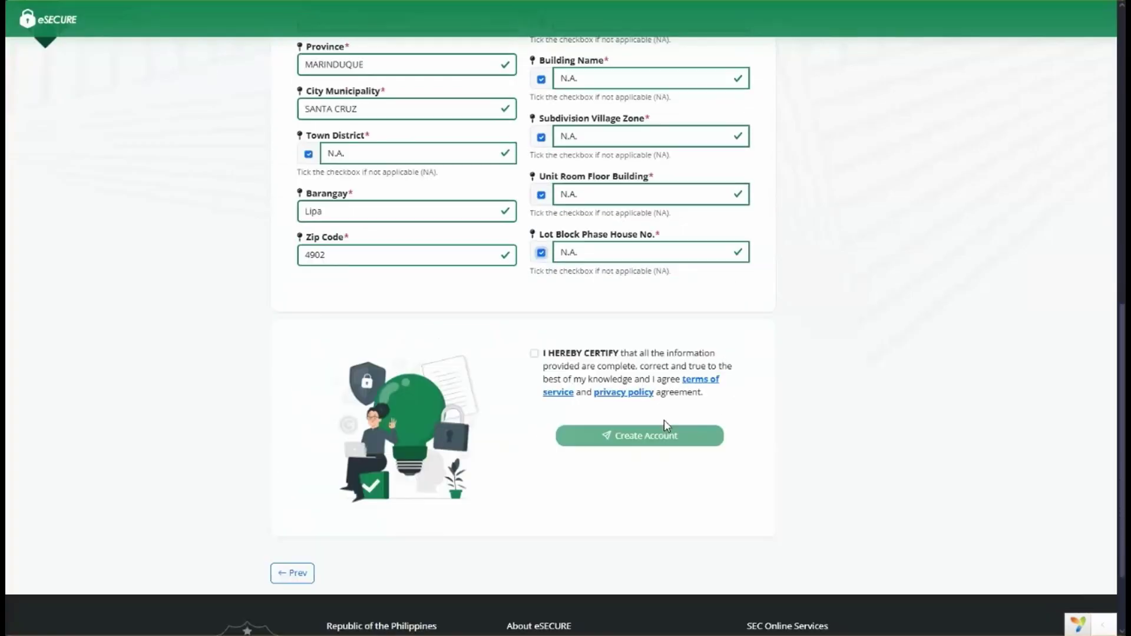
click(534, 350)
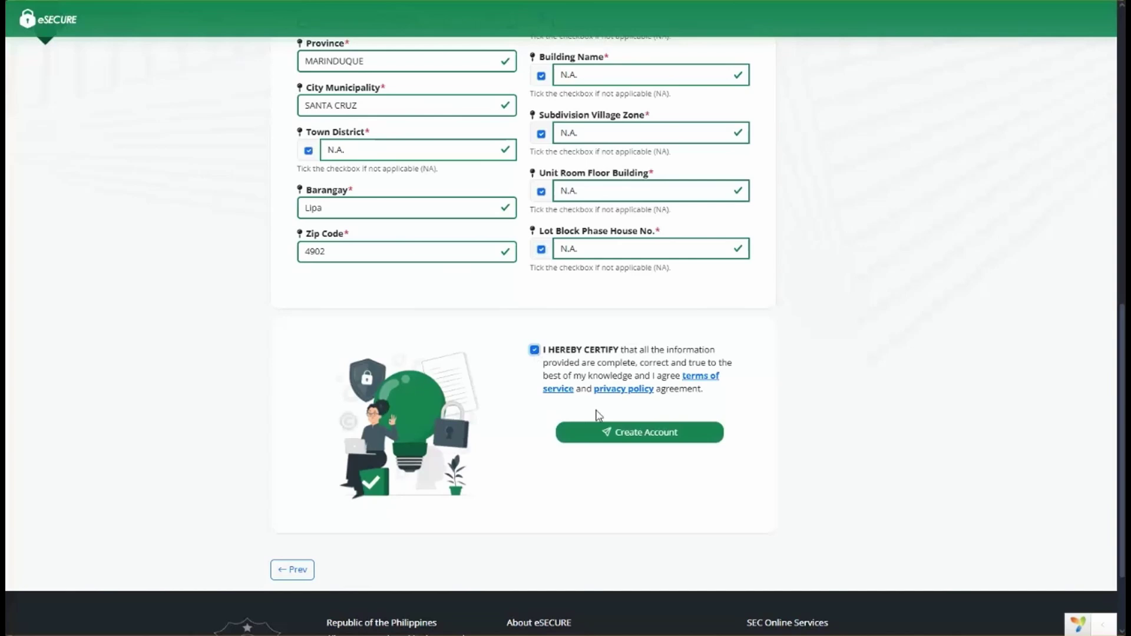
click(619, 435)
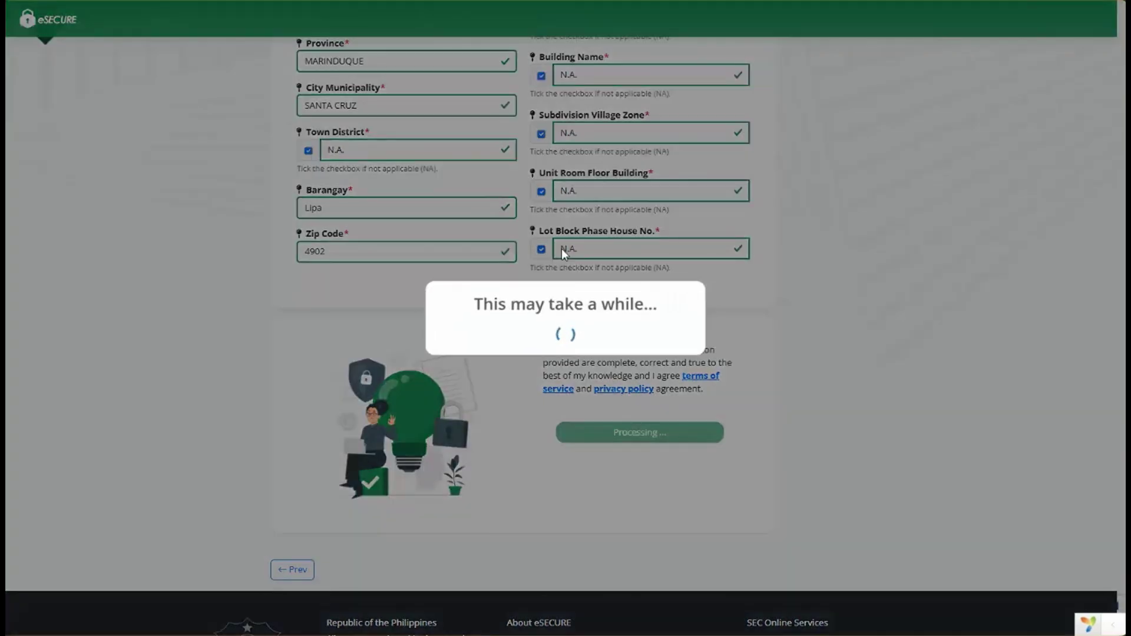
scroll(387, 475, down, 2)
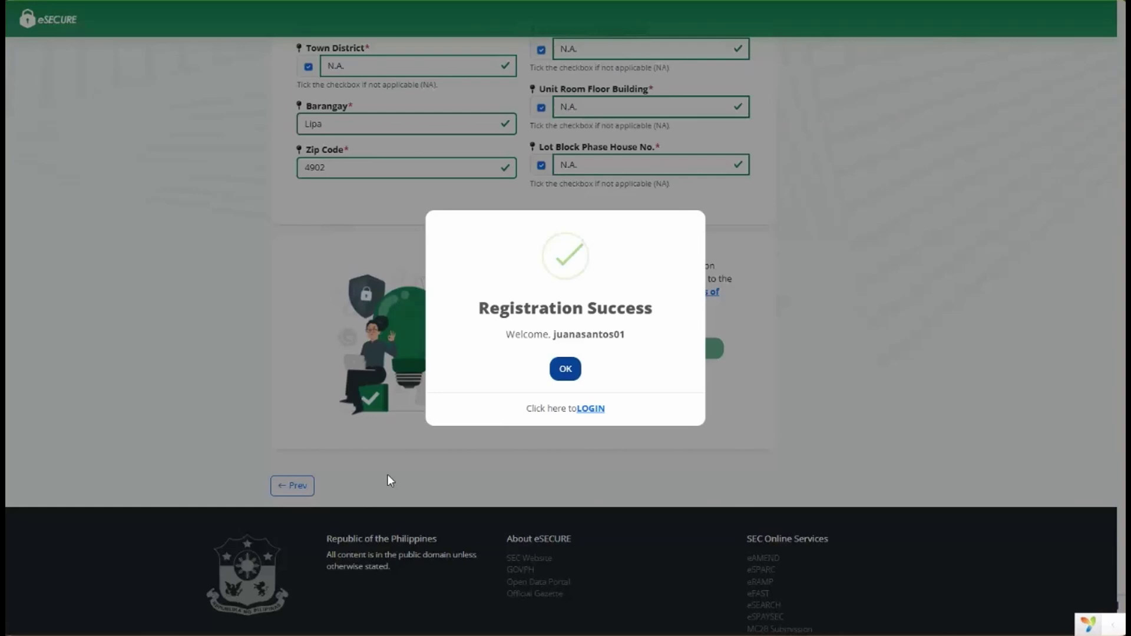
click(565, 372)
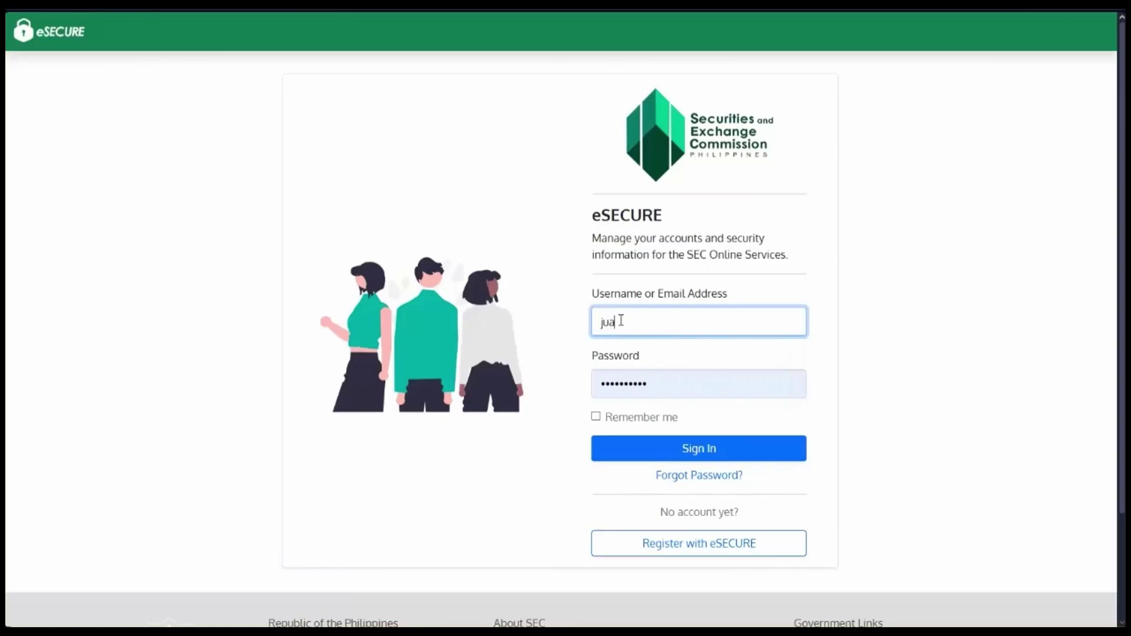
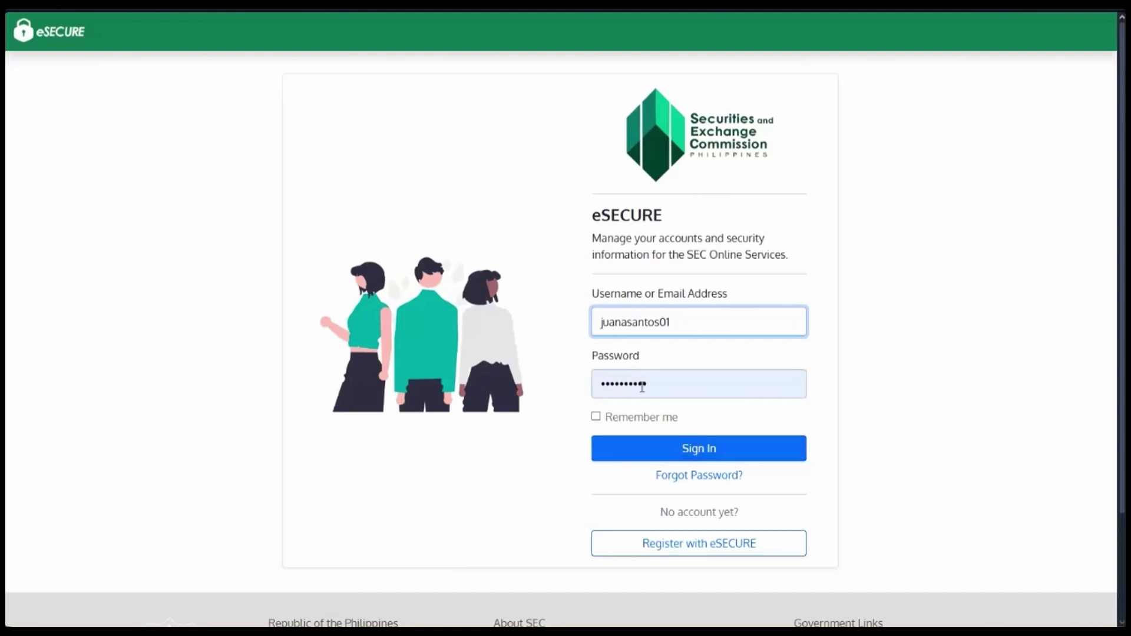
click(681, 394)
click(621, 452)
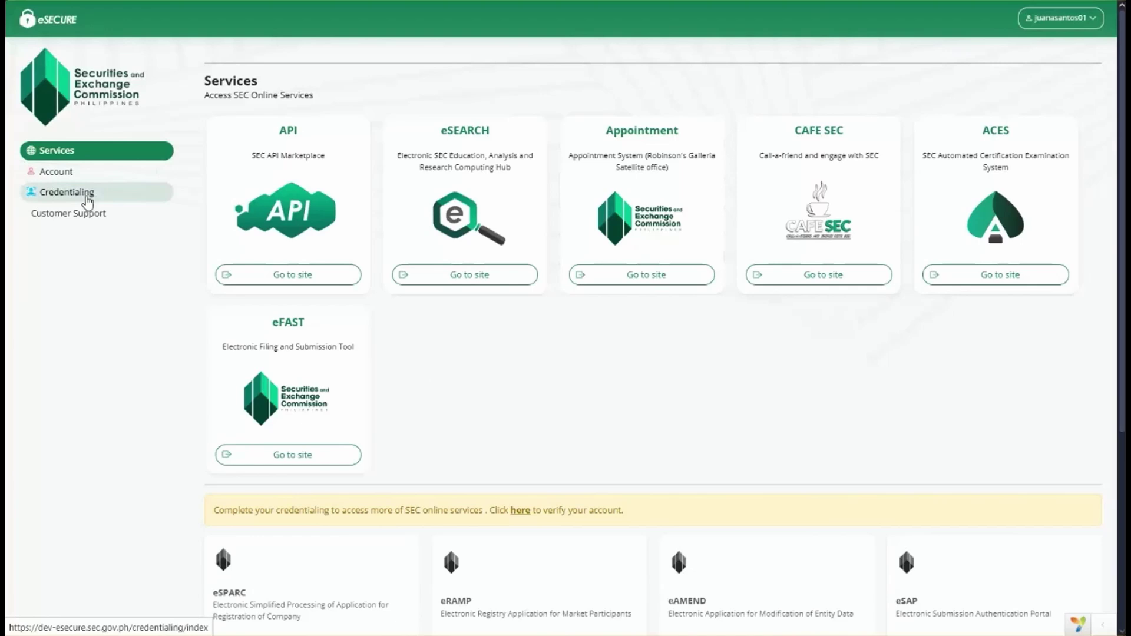
Start credential verification and confirm the personal details are correct
click(81, 199)
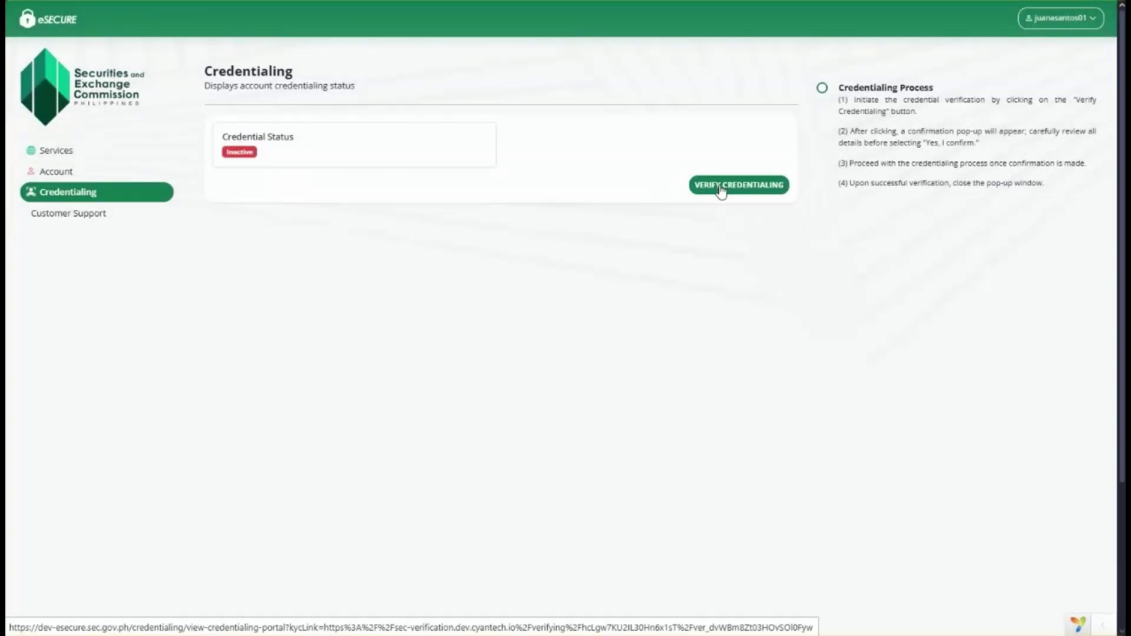
click(720, 187)
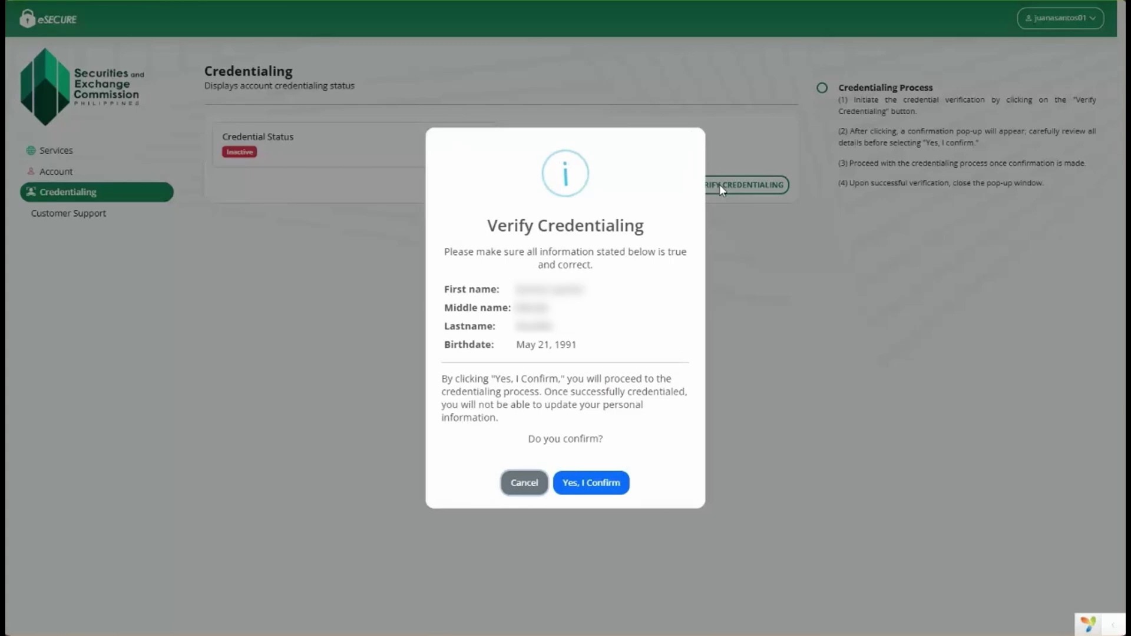
click(603, 483)
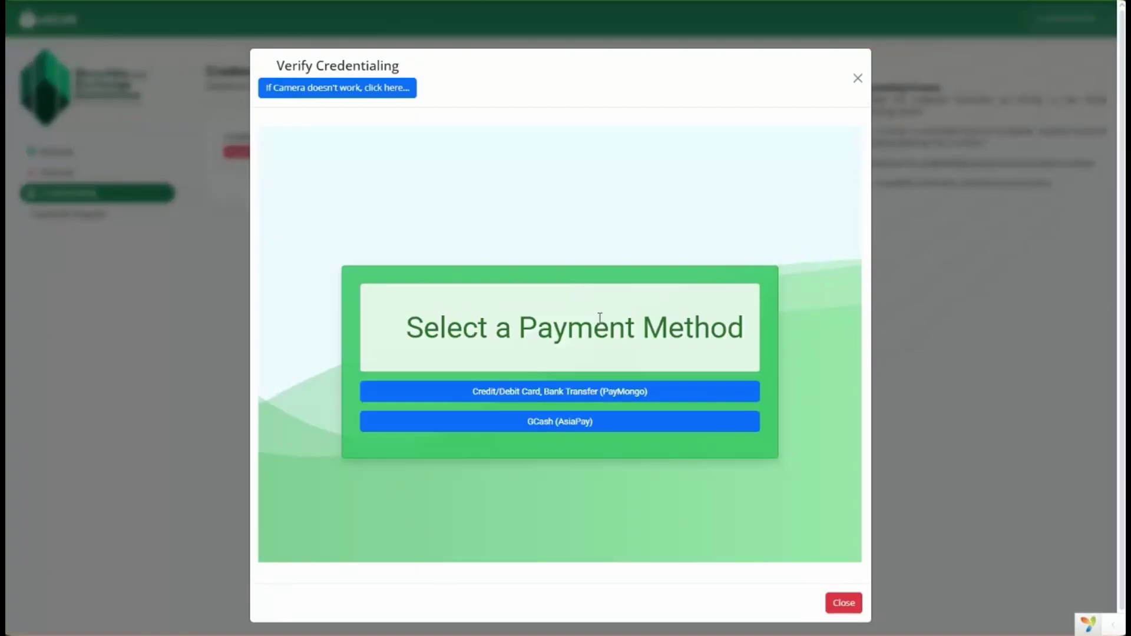
Pay the ₱400.00 fee through PayMongo with GCash and continue past the confirmation
click(533, 397)
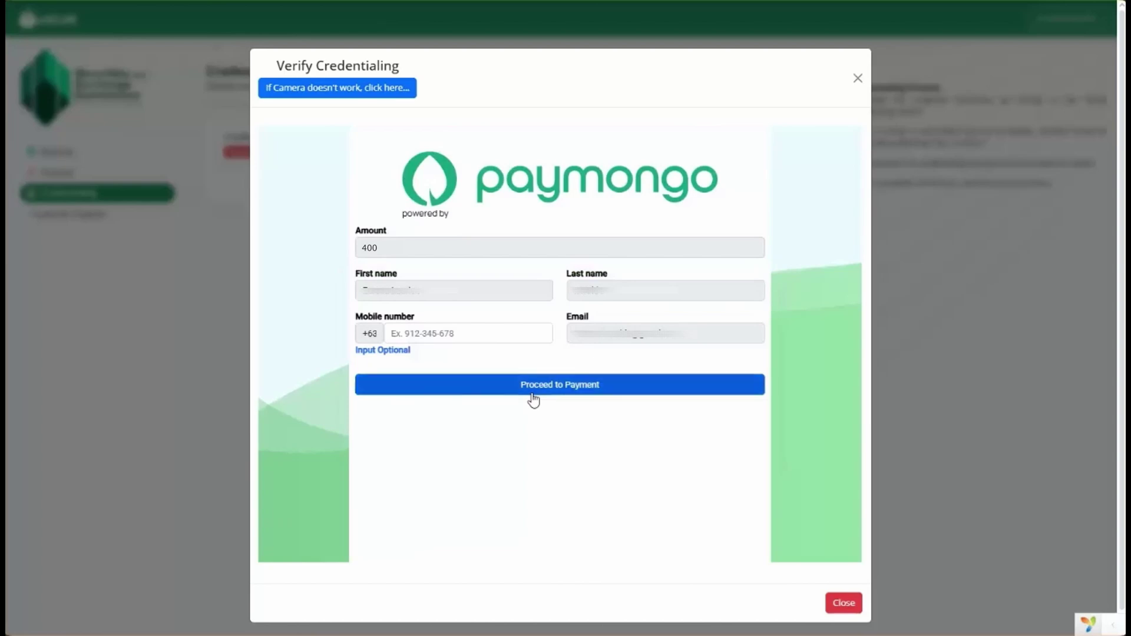
click(505, 389)
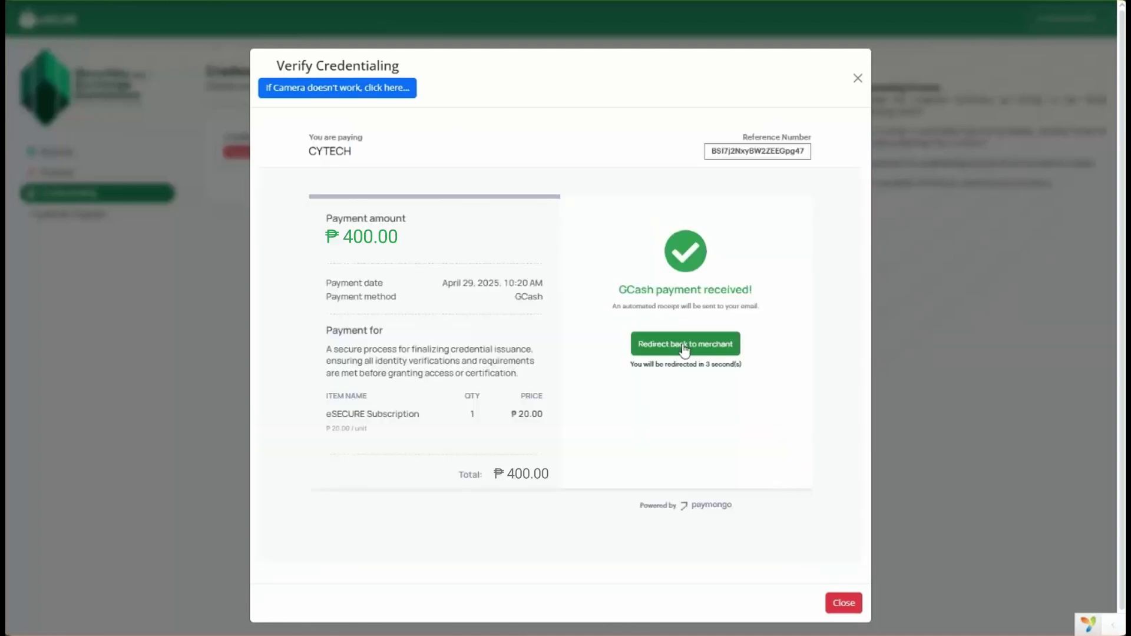
click(685, 347)
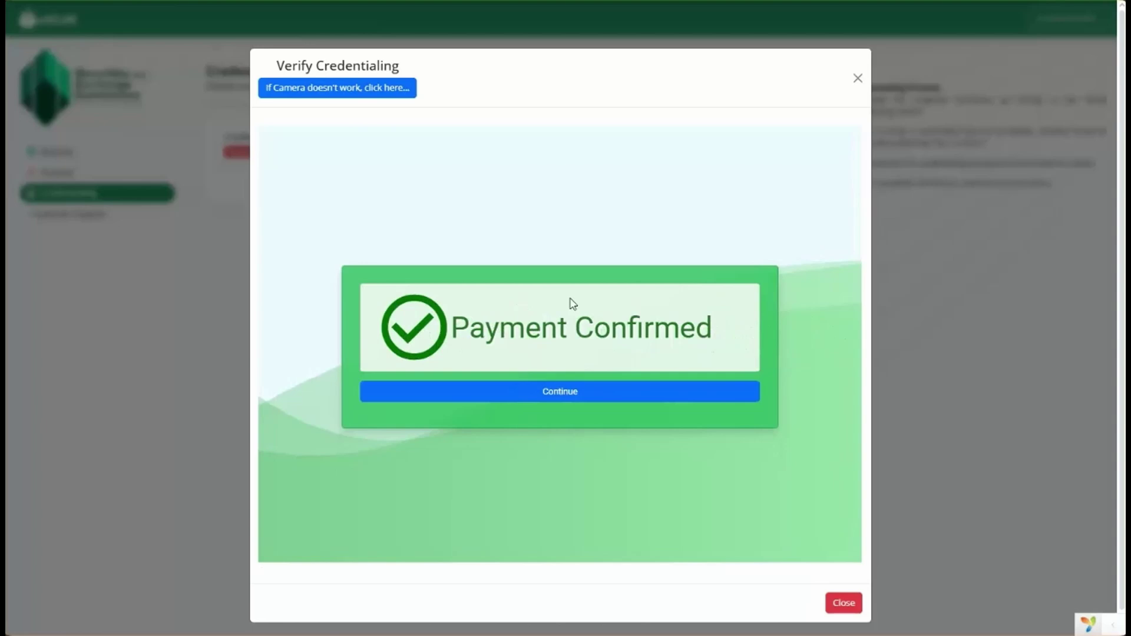
click(559, 392)
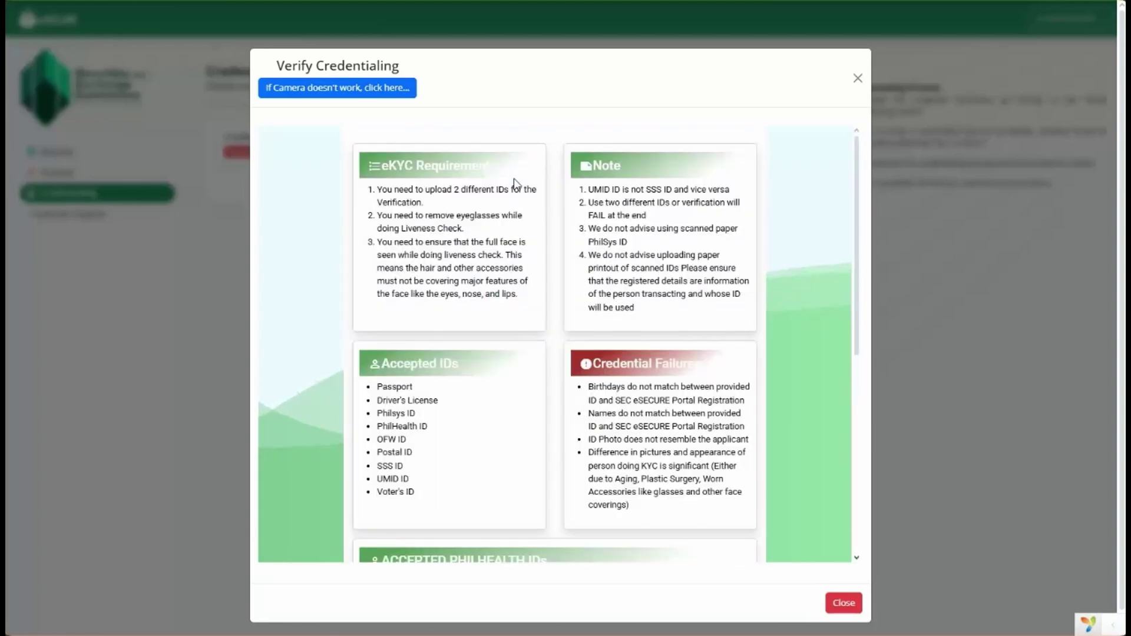
Begin Persona identity verification with Philippines as the ID's issuing country
scroll(516, 318, down, 4)
scroll(515, 320, down, 6)
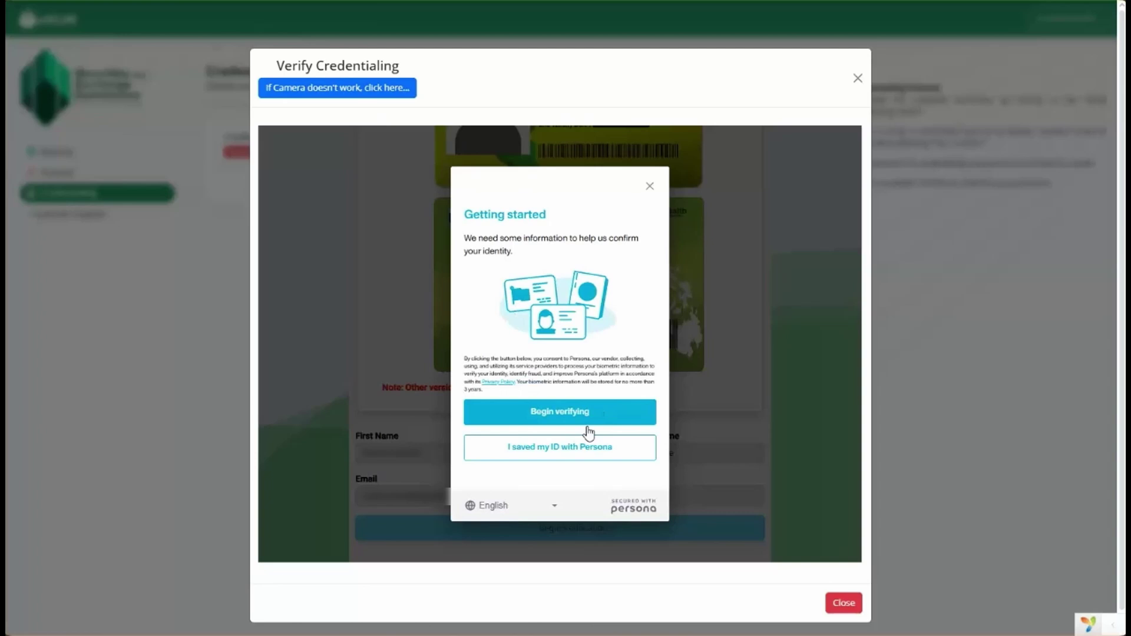
click(547, 413)
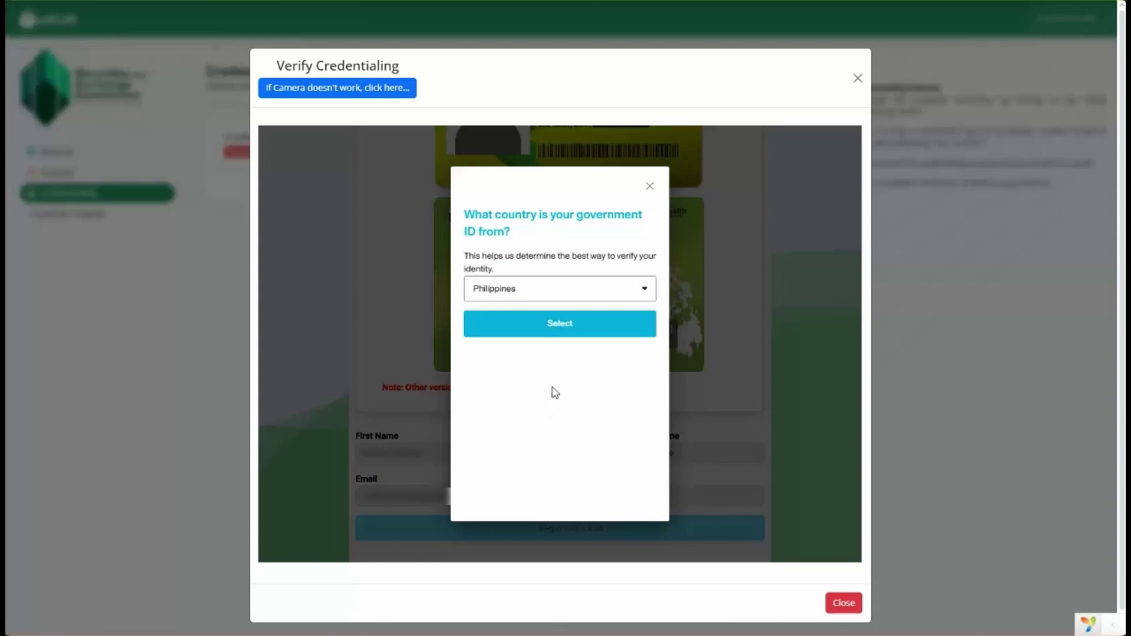
click(601, 329)
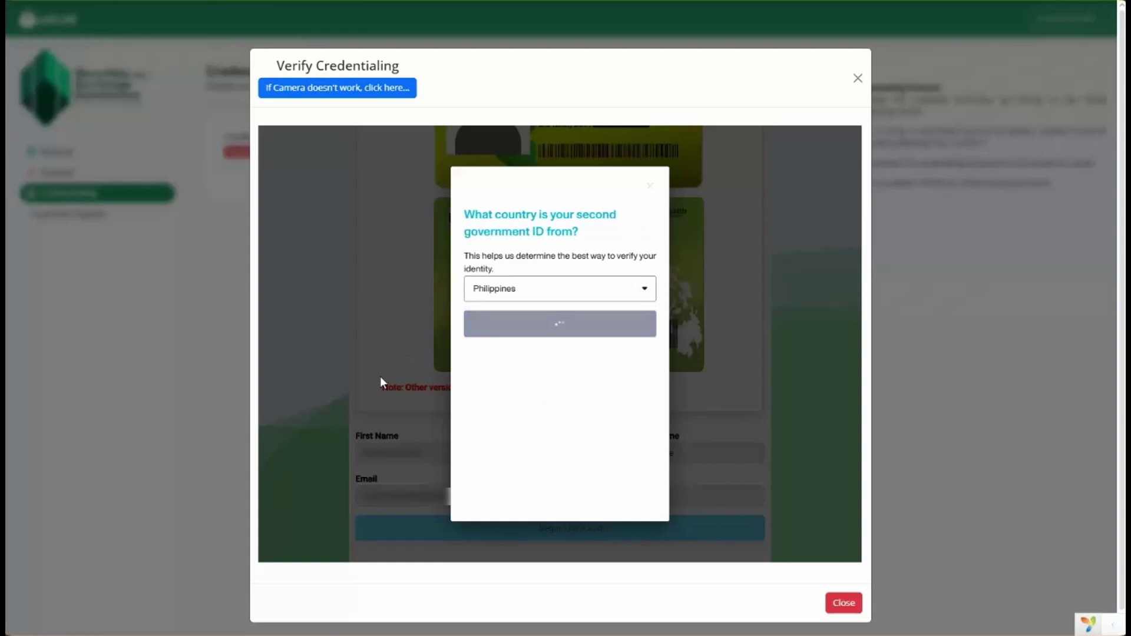
scroll(529, 506, down, 3)
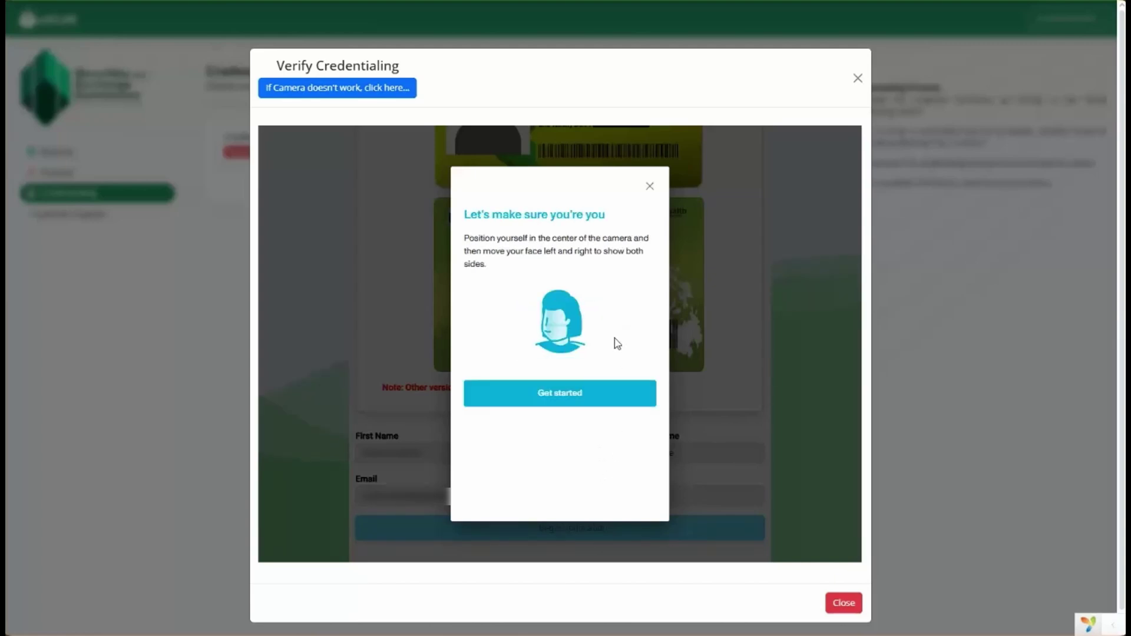
Complete the camera face liveness check and decline saving the identity for reuse
click(551, 399)
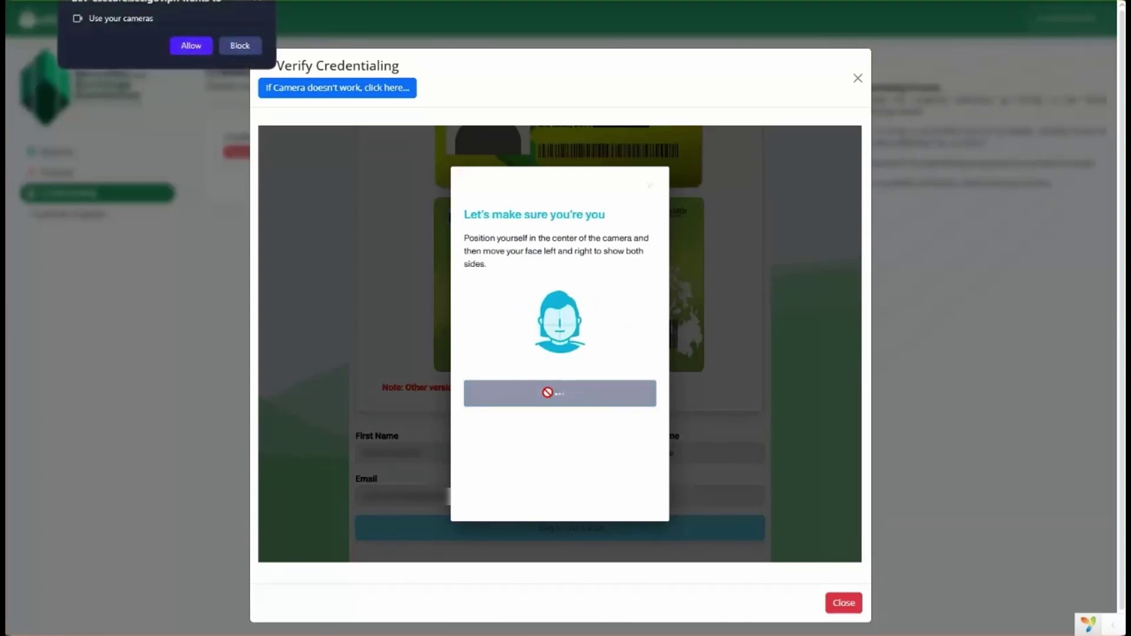
click(190, 47)
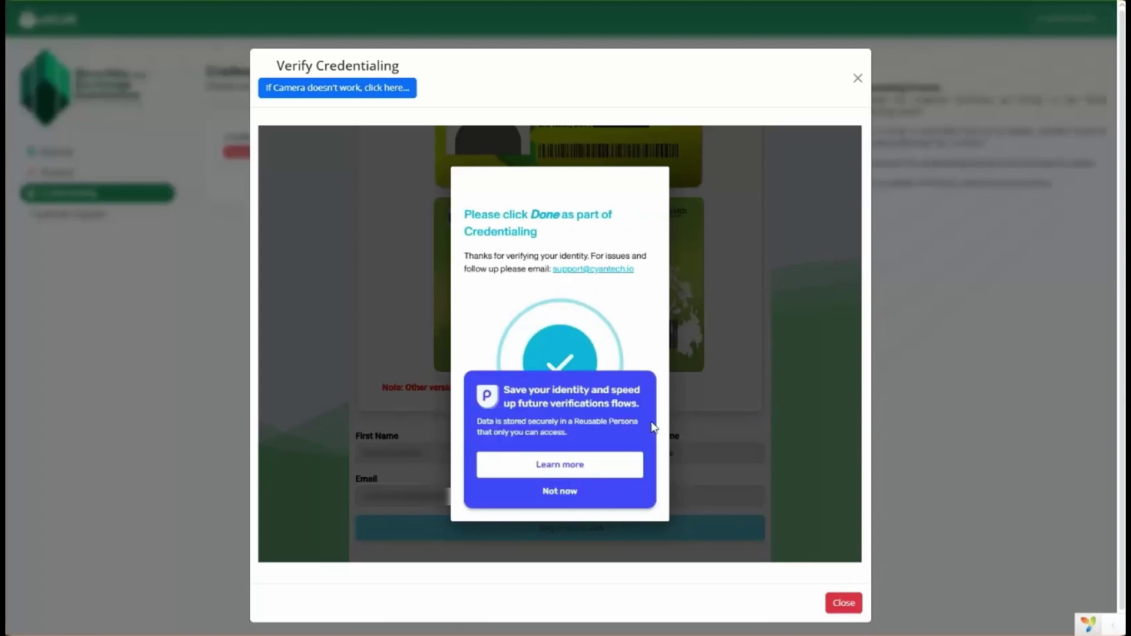
click(576, 494)
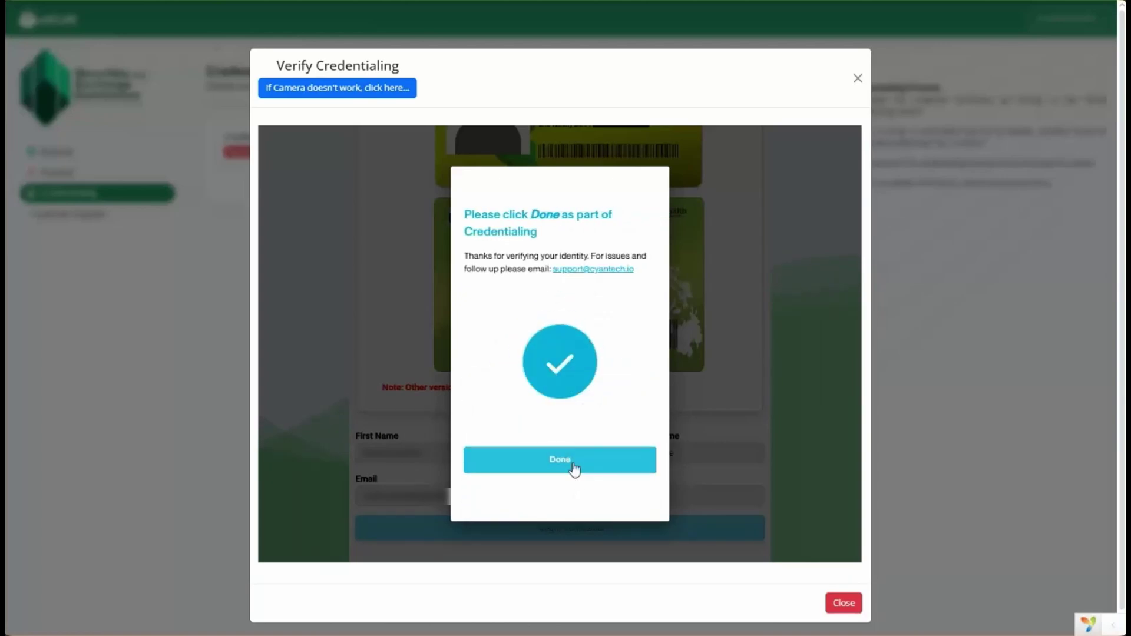
Close verification, confirm Active status through Apr 29, 2027, and view Account and Services
click(575, 466)
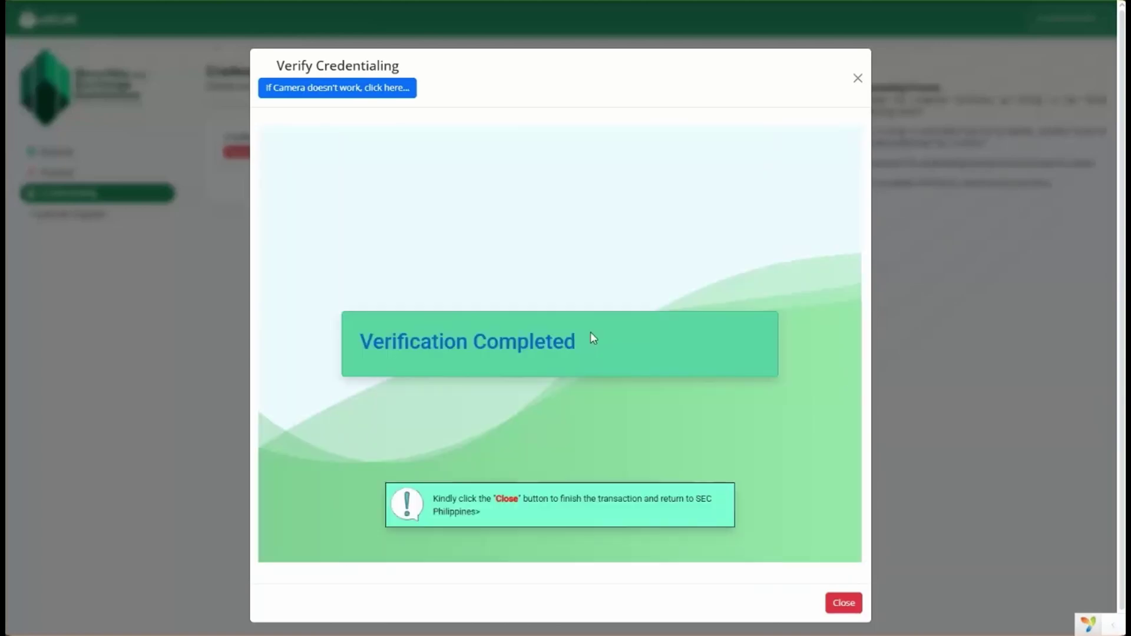
click(845, 603)
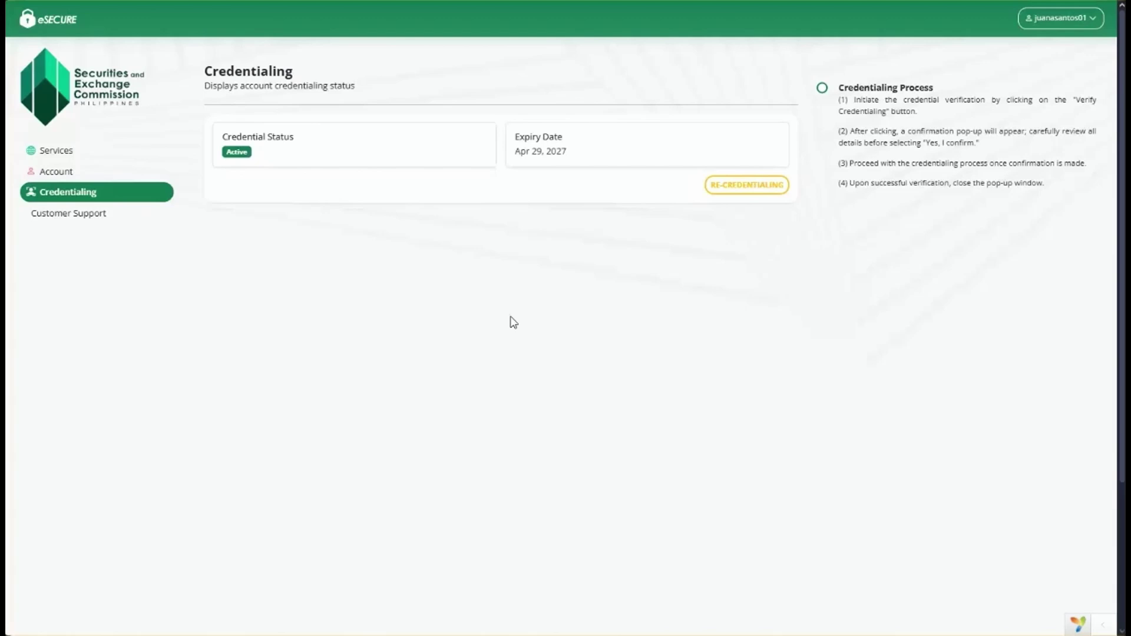
click(63, 170)
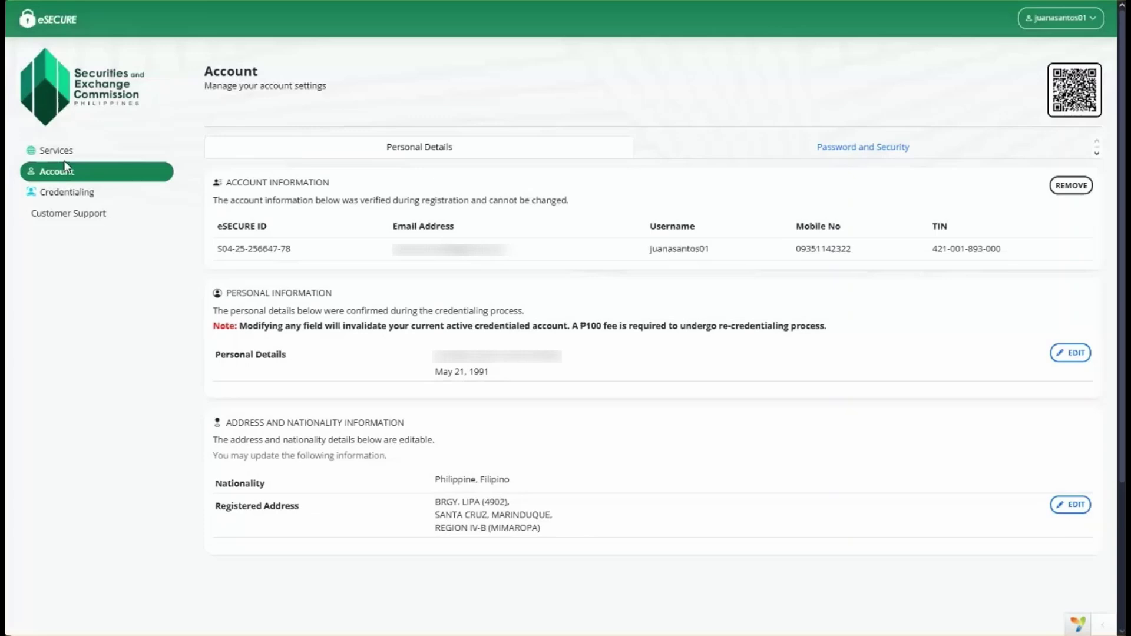
click(66, 150)
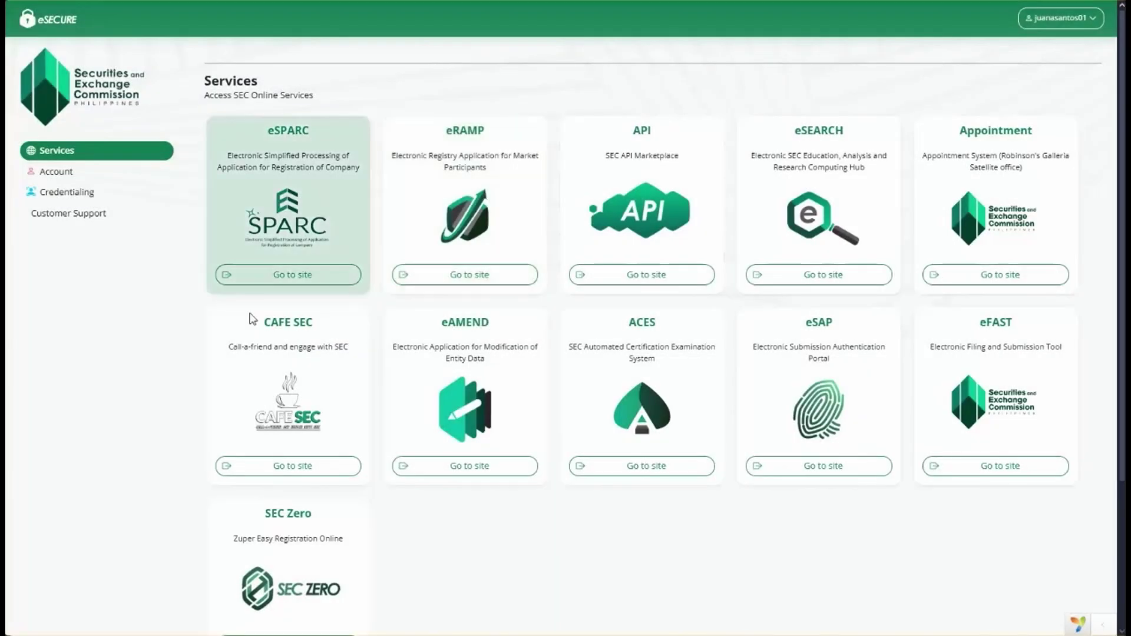
scroll(252, 318, down, 5)
scroll(177, 288, up, 5)
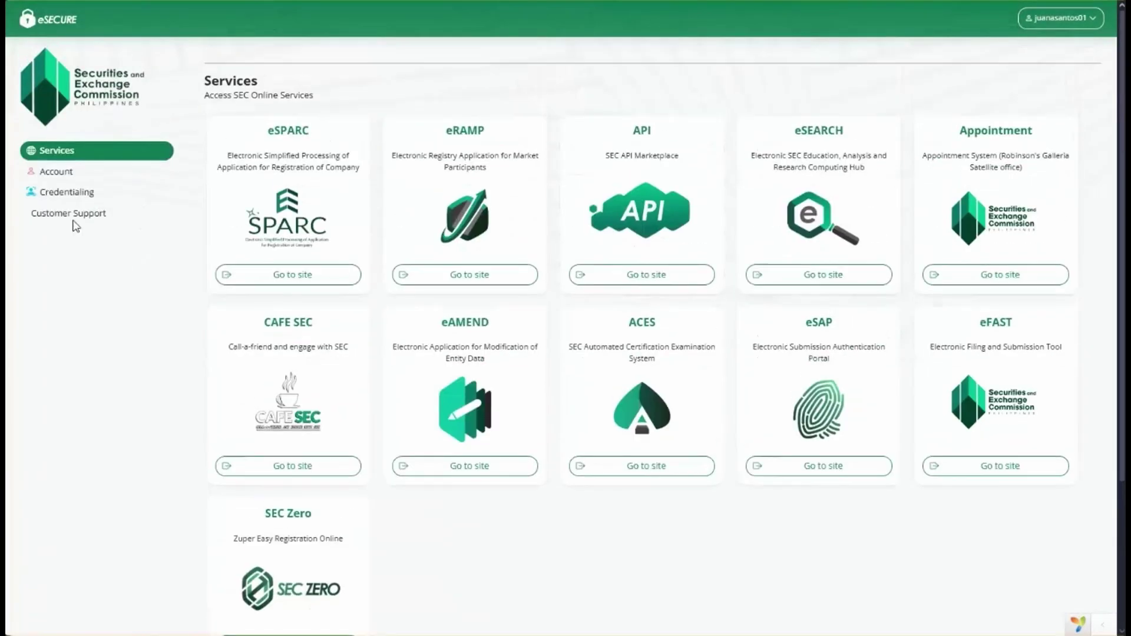